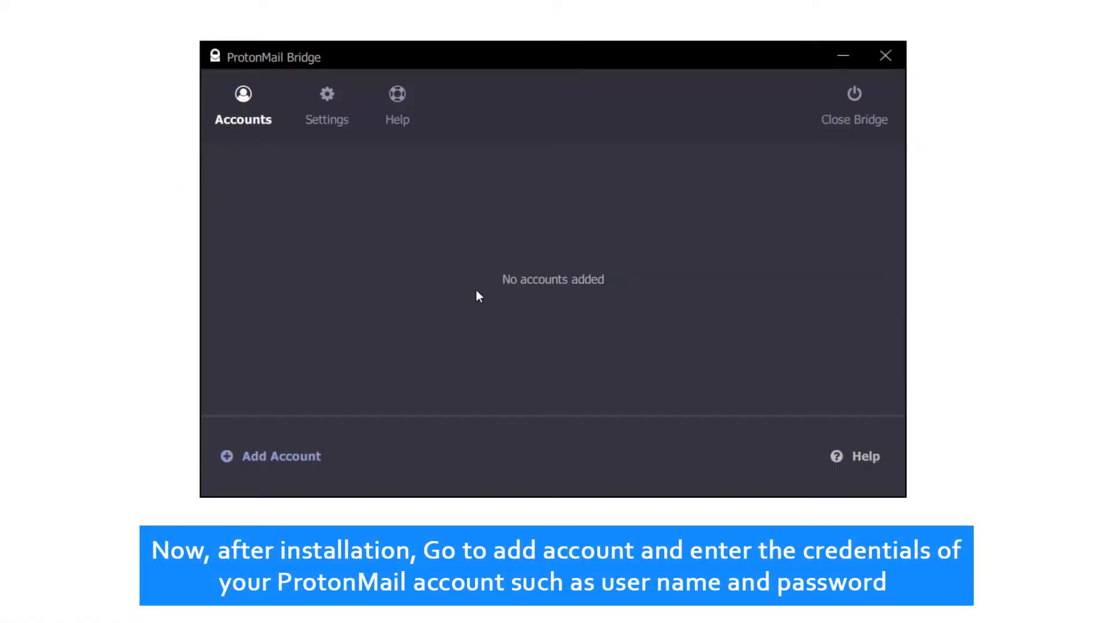
Add the ProtonMail account to Bridge by logging in with its e-mail address and password
left_click(279, 460)
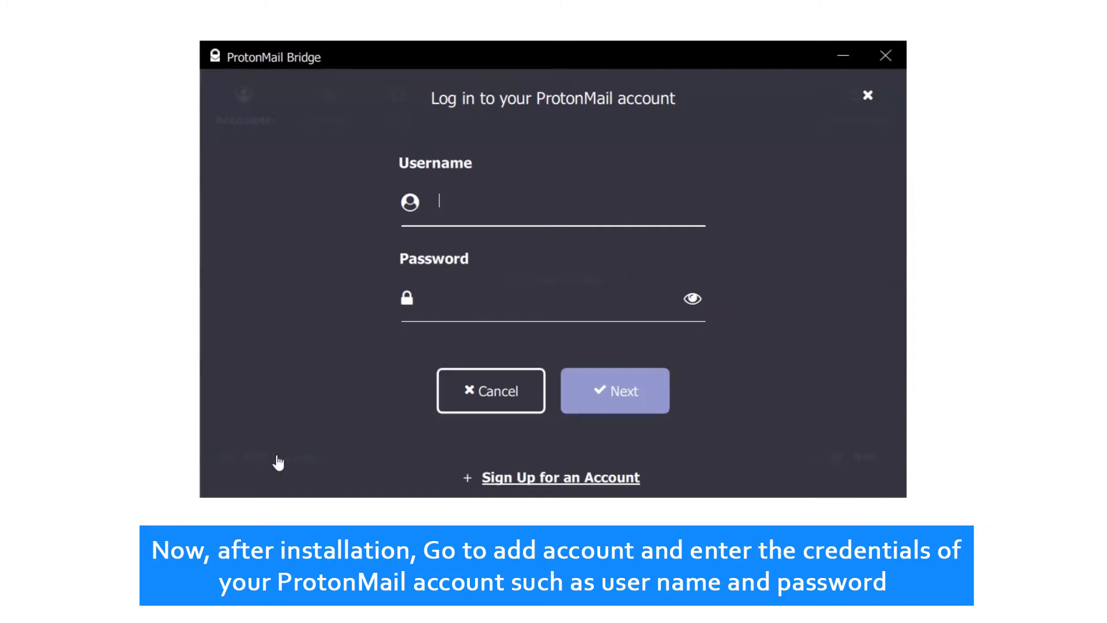
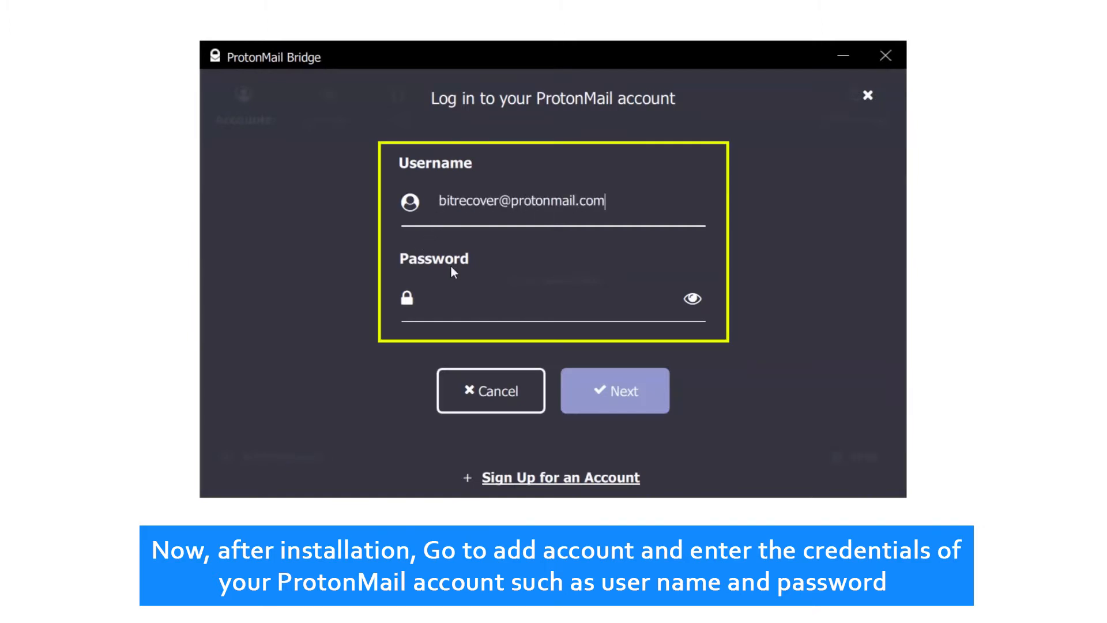
left_click(442, 298)
type("•••••••••••")
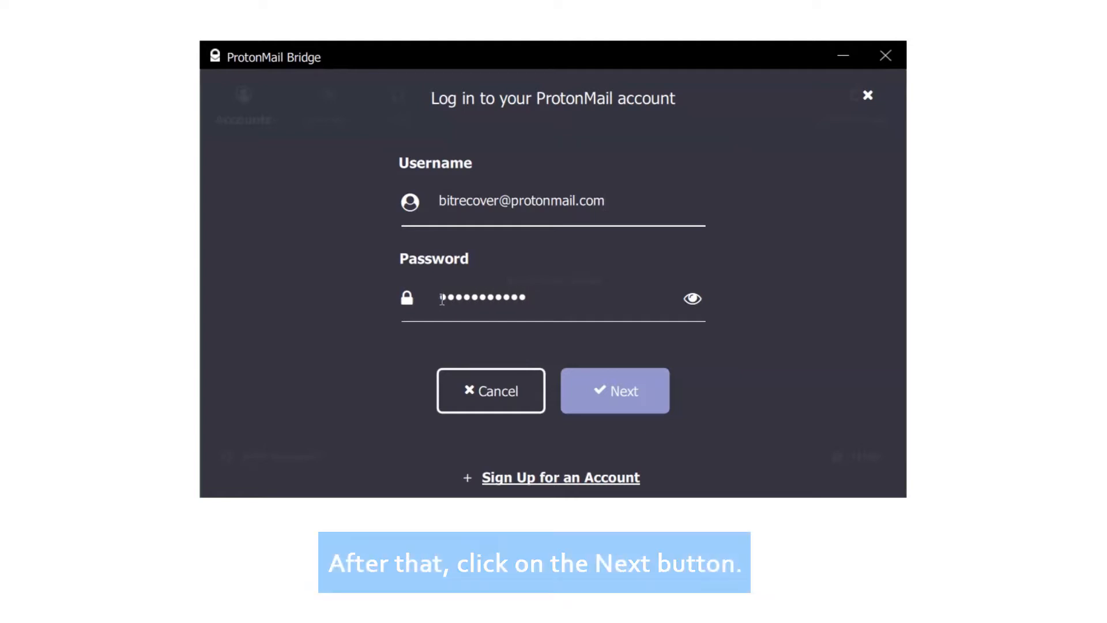
left_click(614, 390)
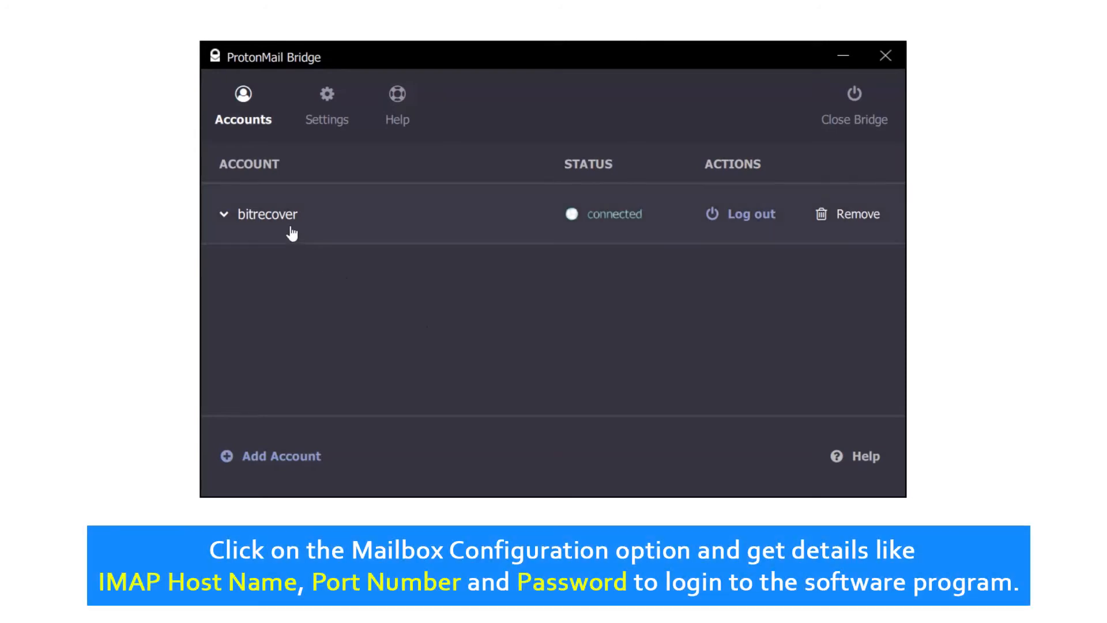
Expand the connected account and show its IMAP/SMTP mailbox configuration details
left_click(276, 218)
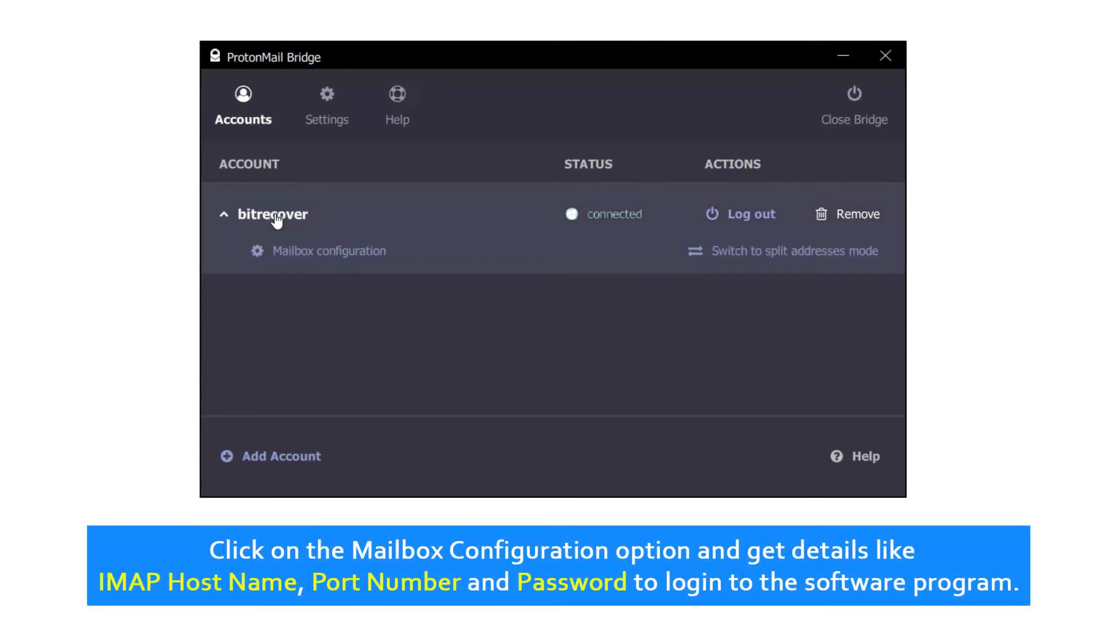
left_click(300, 253)
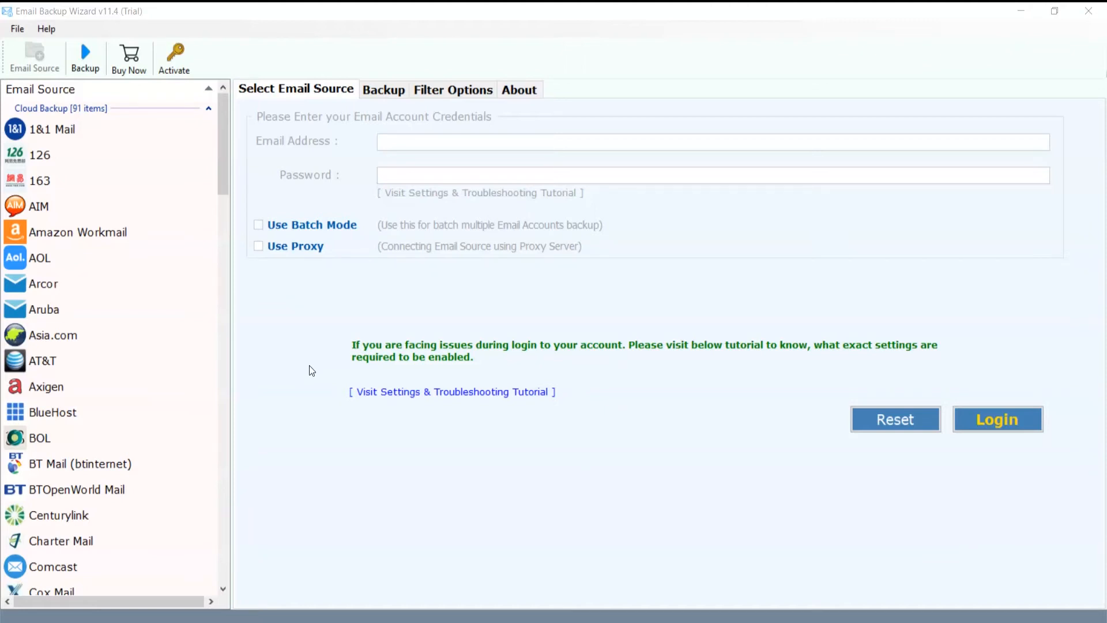
Choose IMAP Server as the source and enter the account's e-mail address and Bridge password
left_click_drag(224, 184, 223, 350)
left_click(161, 344)
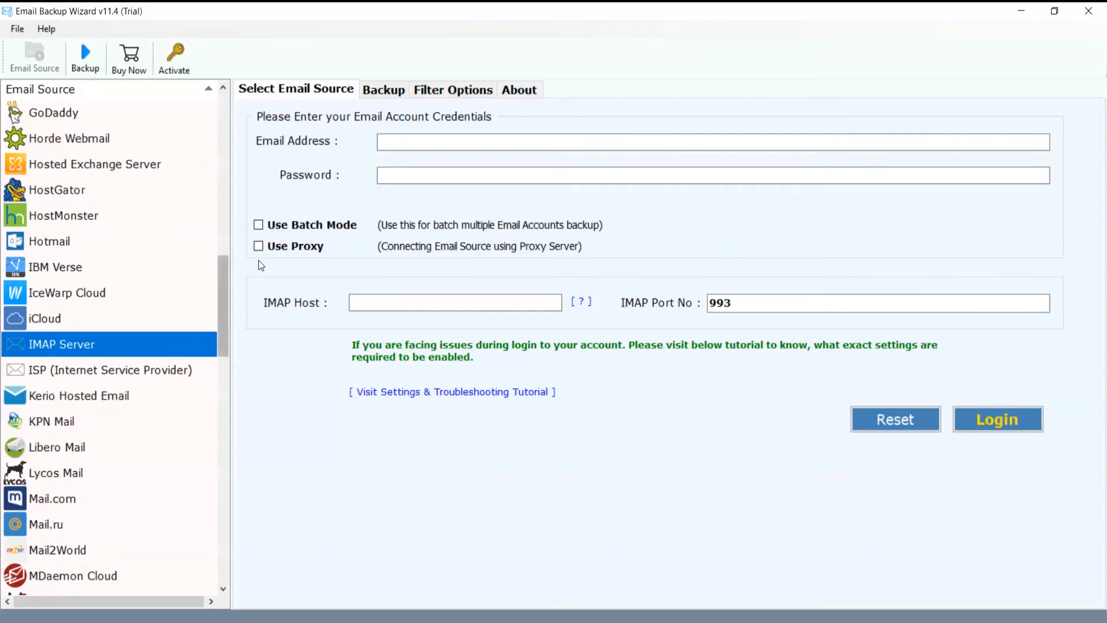
left_click(381, 143)
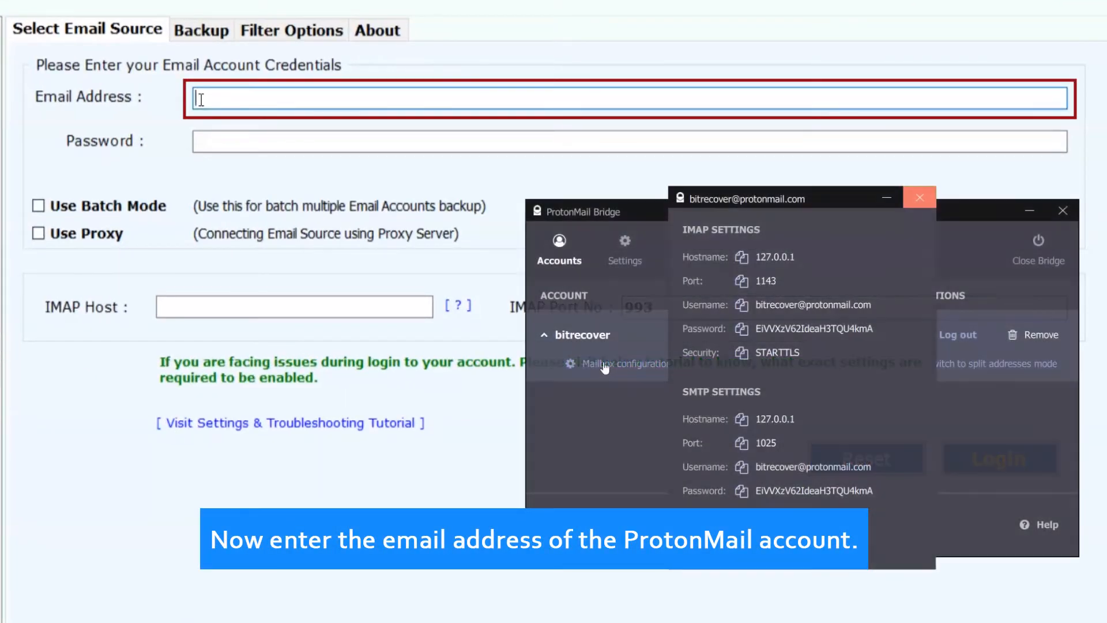
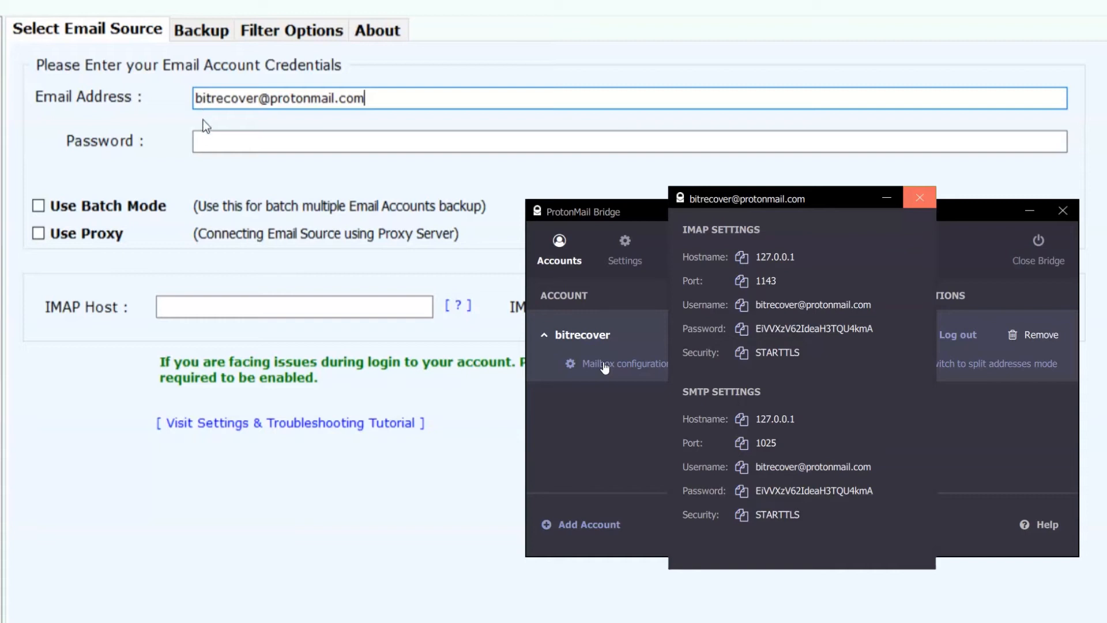
left_click(202, 141)
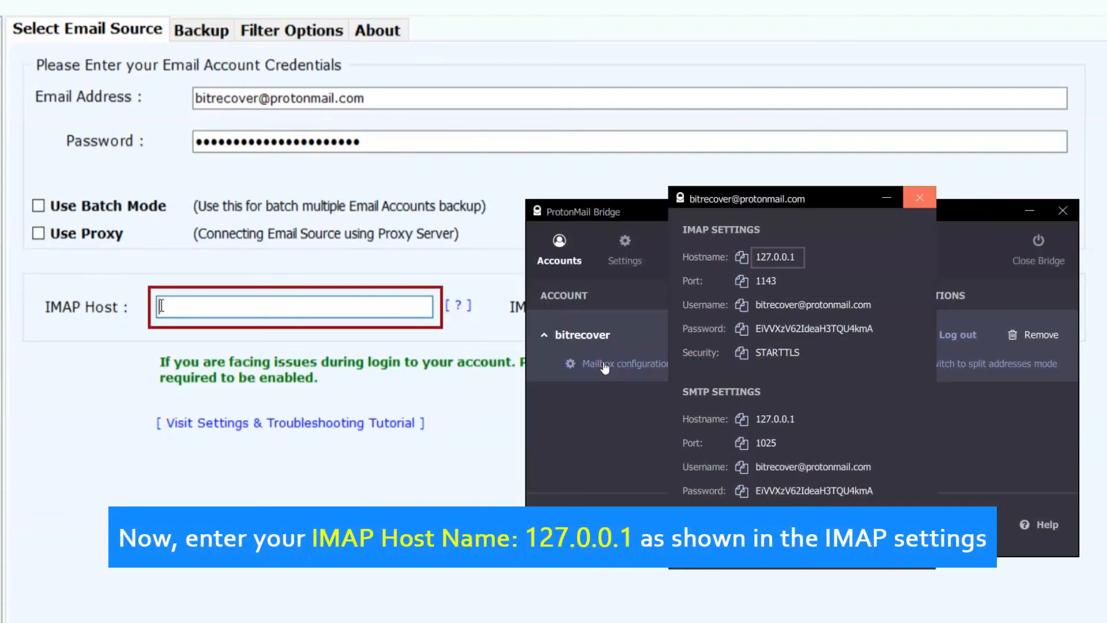
Log in via IMAP host 127.0.0.1 on port 1143 instead of the default 993
type("127.0")
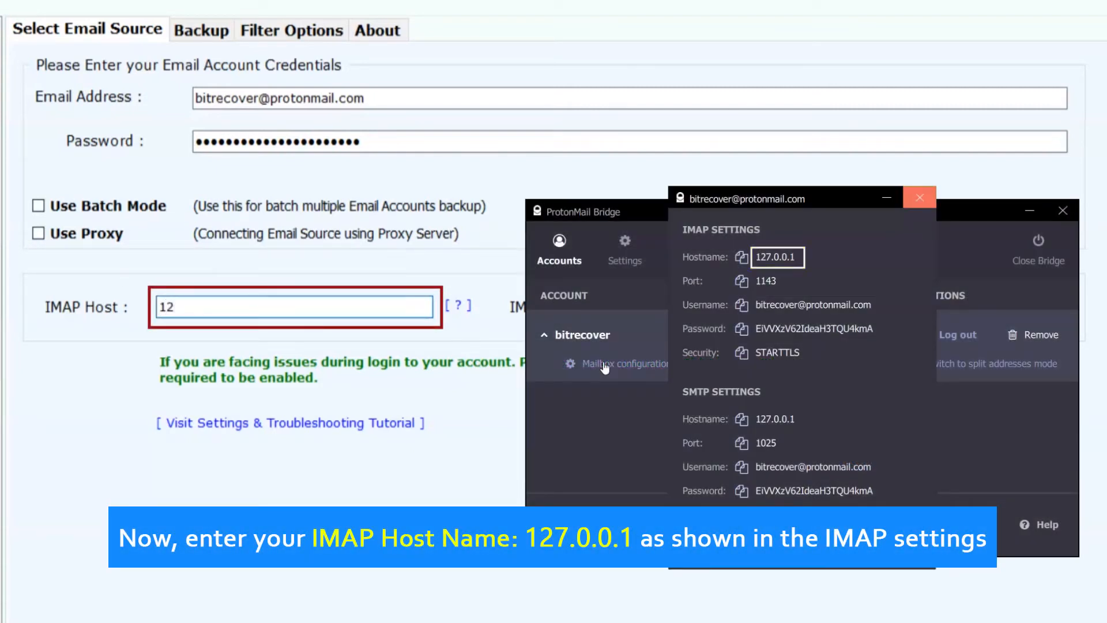
type(".0.1")
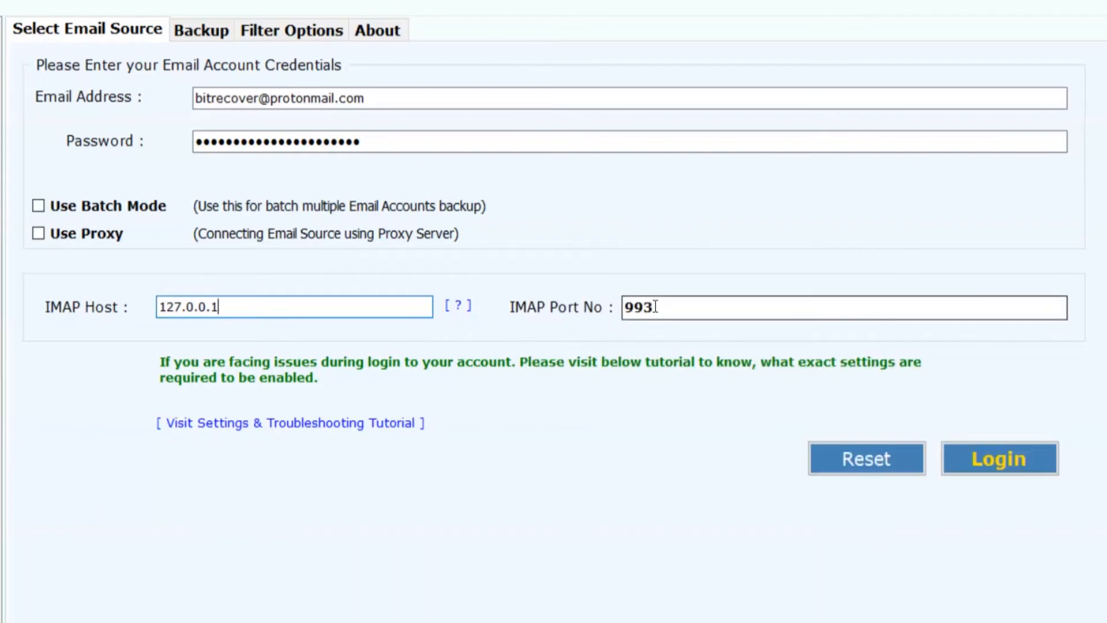
key("BackSpace")
key("BackSpace")
key("BackSpace")
type("1143")
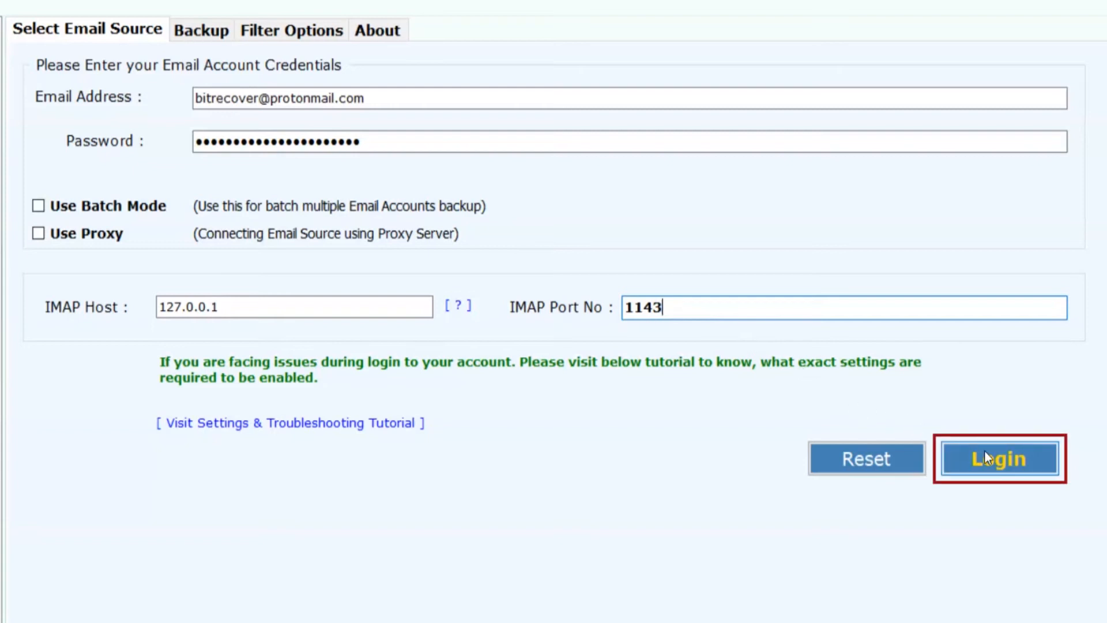
left_click(1003, 456)
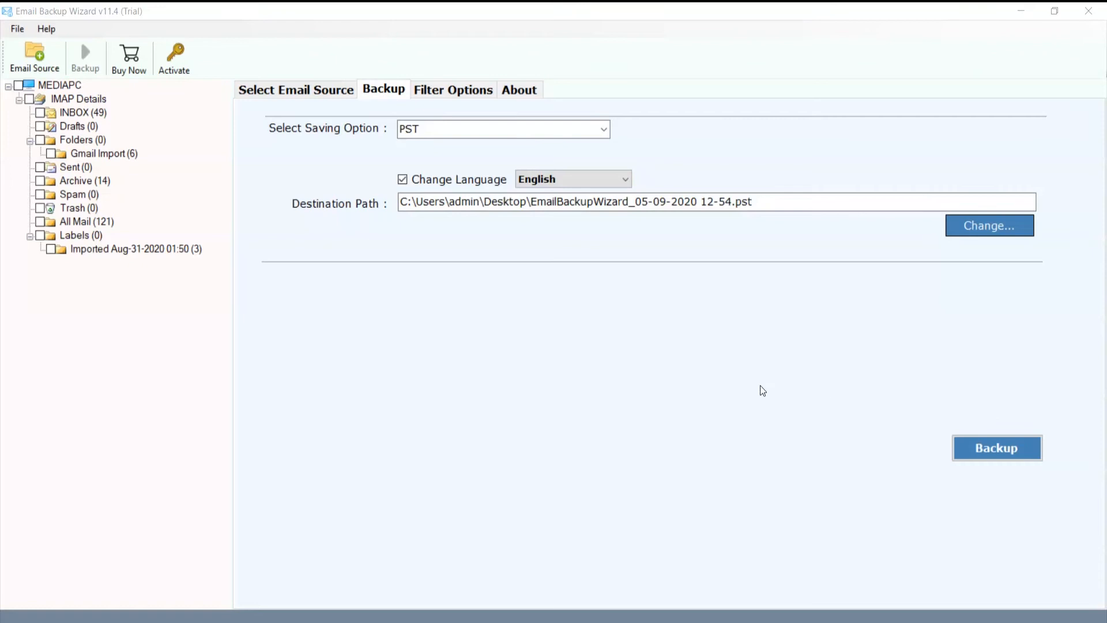
Tick the INBOX, Gmail Import and All Mail folders for backup
left_click(42, 114)
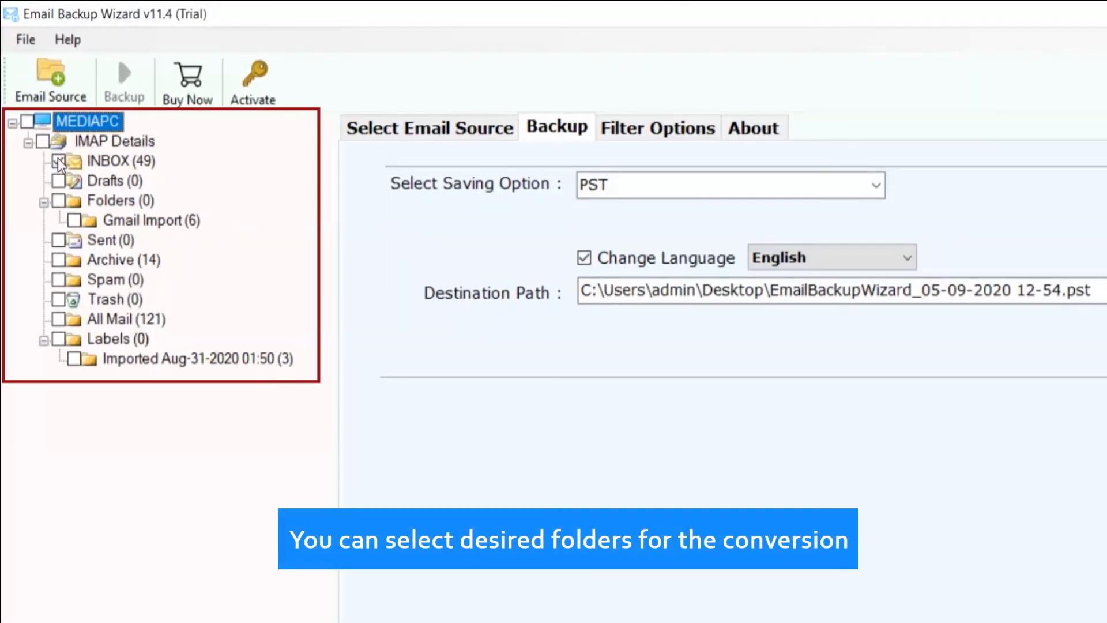
left_click(74, 221)
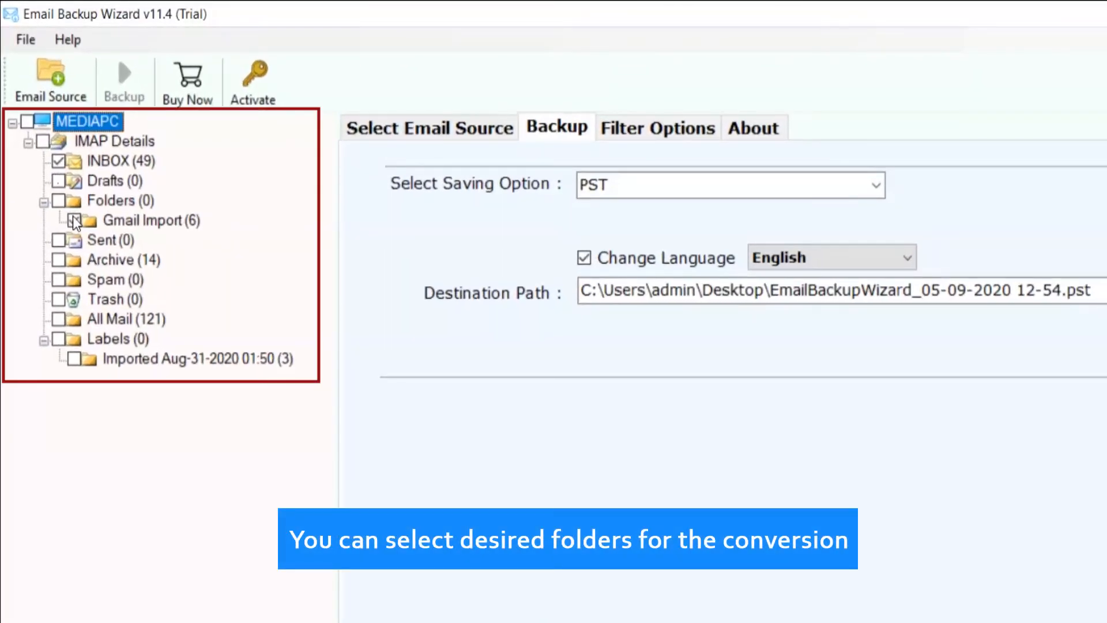
left_click(58, 320)
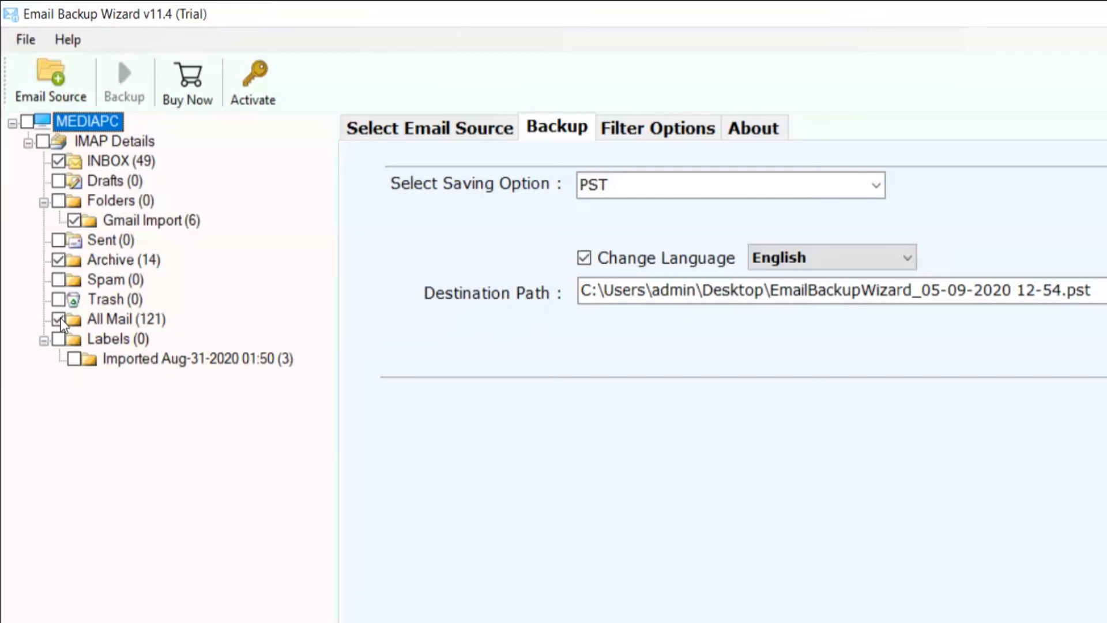
Select Zip as the saving format
left_click(875, 186)
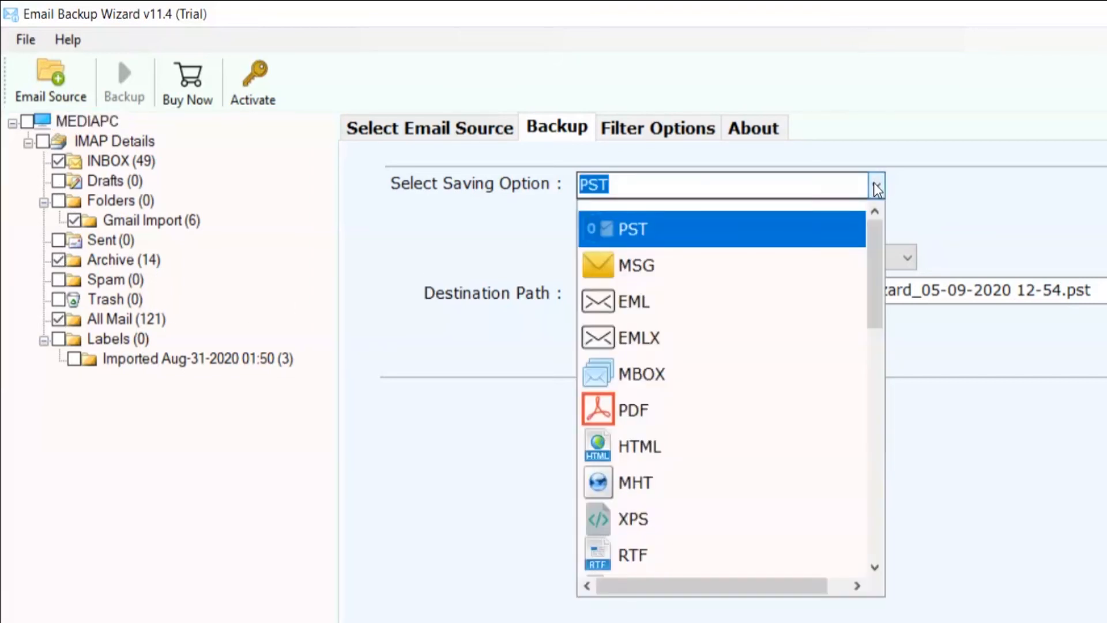
left_click_drag(874, 226, 875, 370)
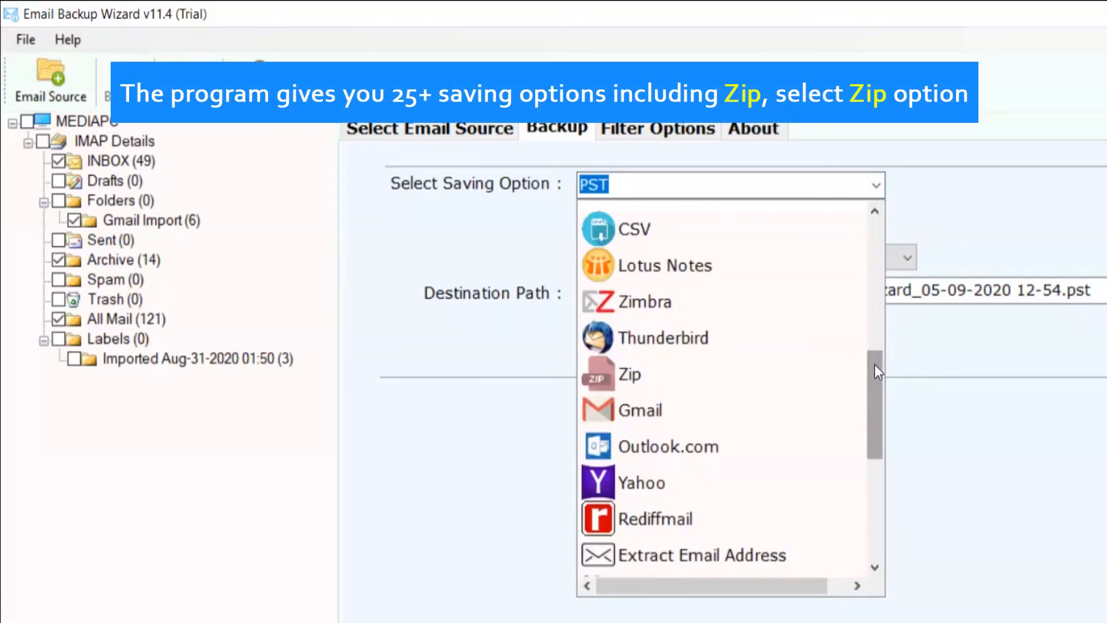
left_click(731, 372)
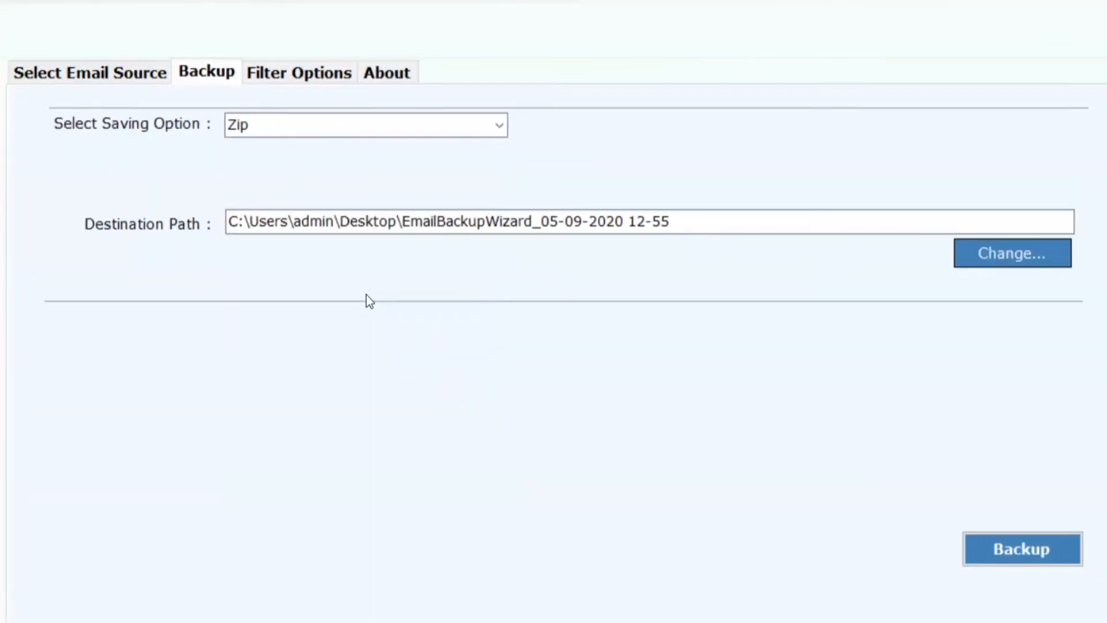
Set the backup destination to the C:\Output folder
left_click(1012, 253)
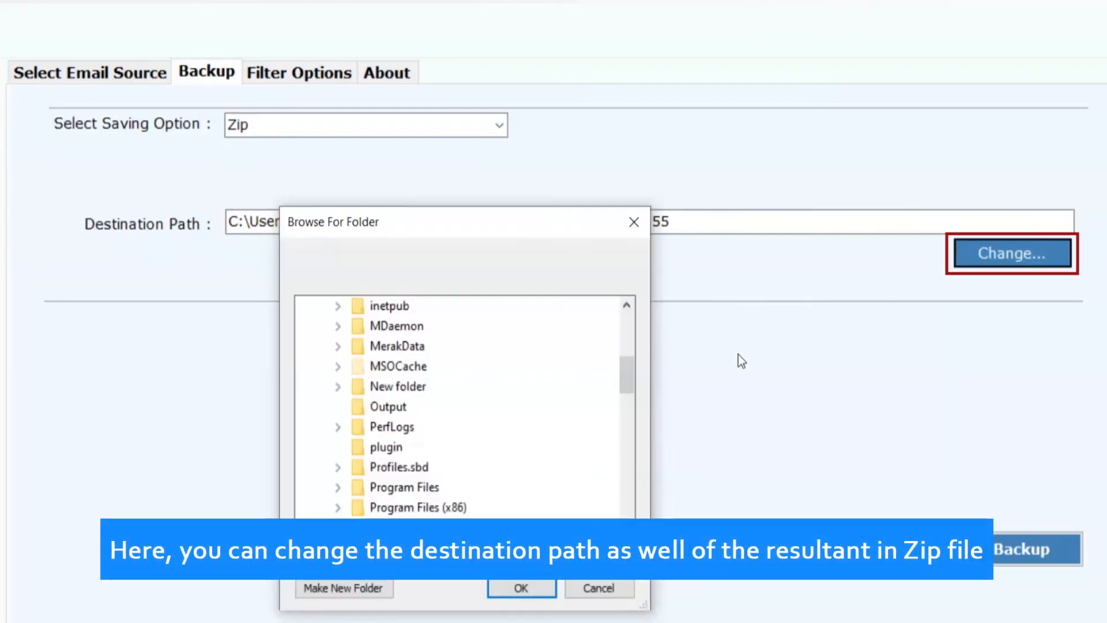
left_click(414, 409)
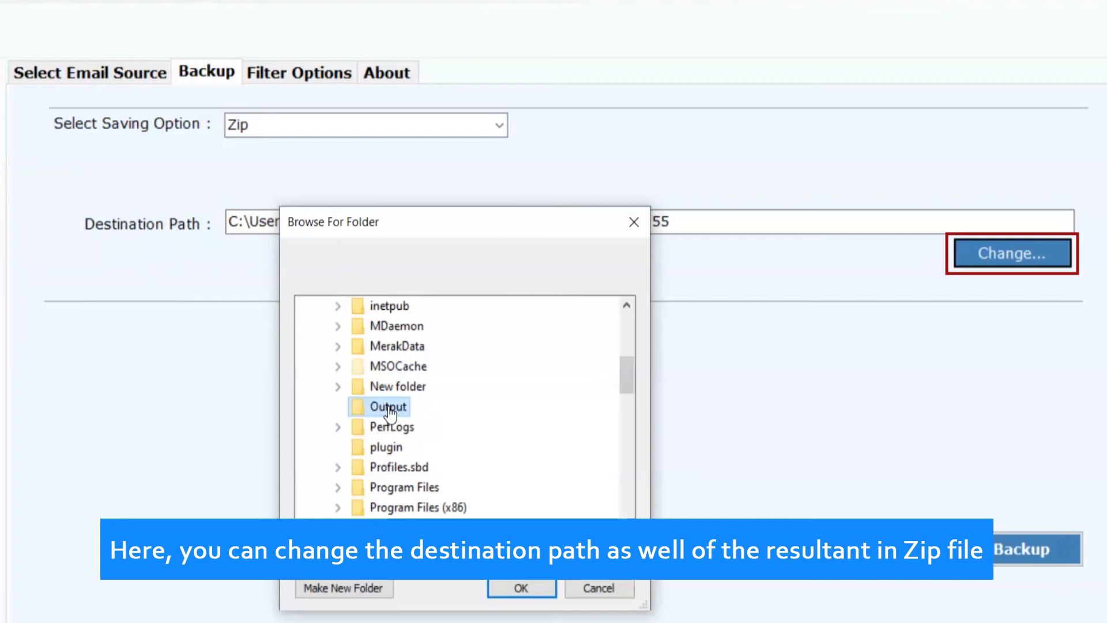
left_click(534, 586)
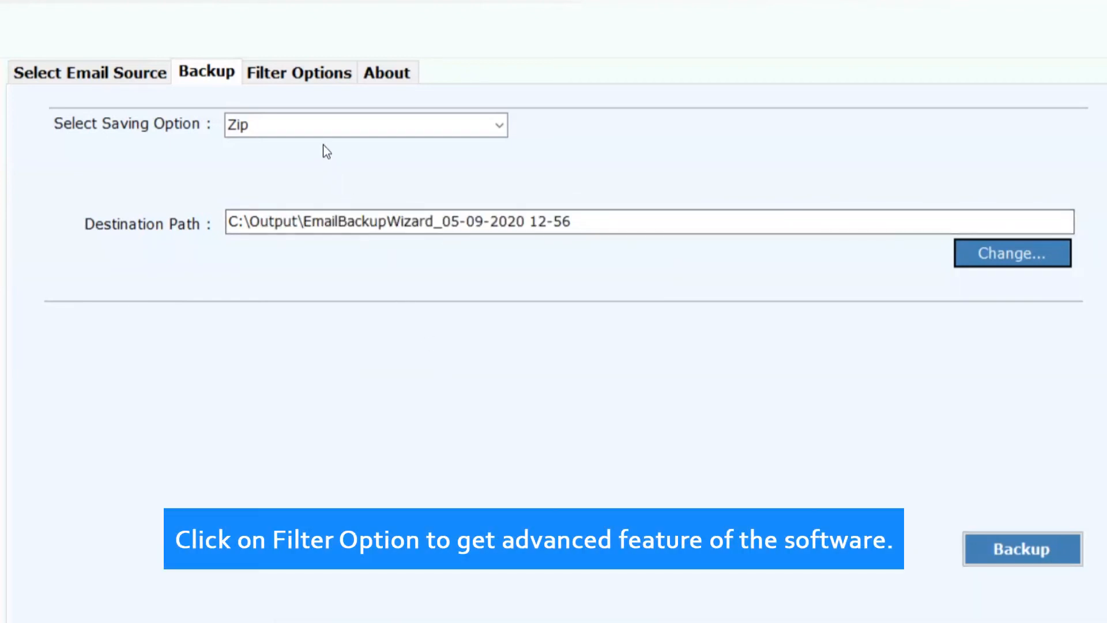
left_click(295, 74)
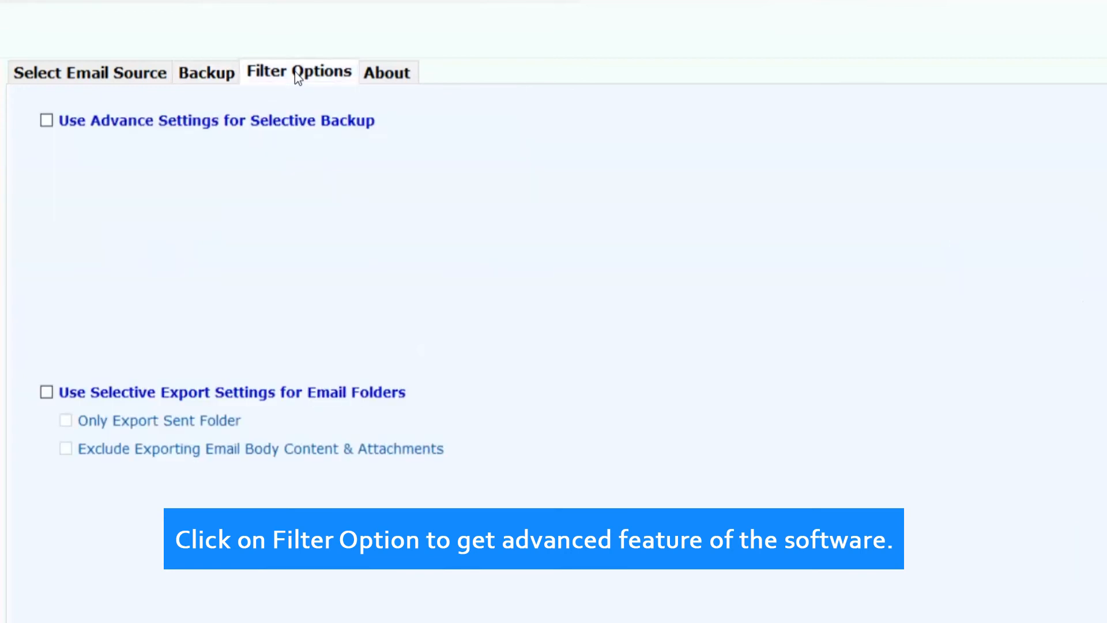
left_click(47, 120)
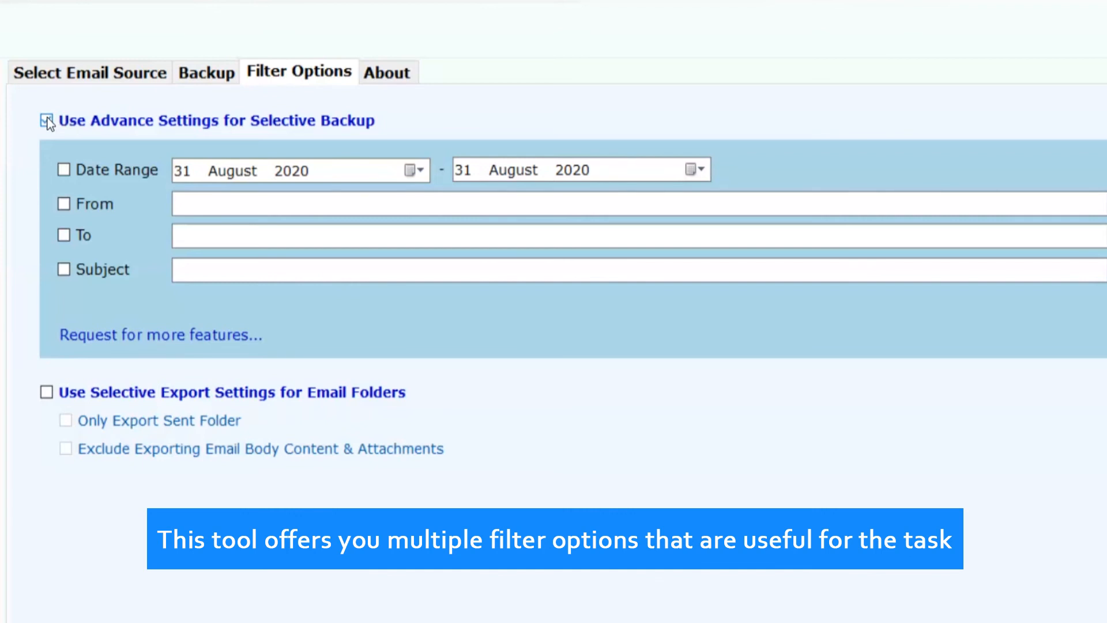
left_click(47, 121)
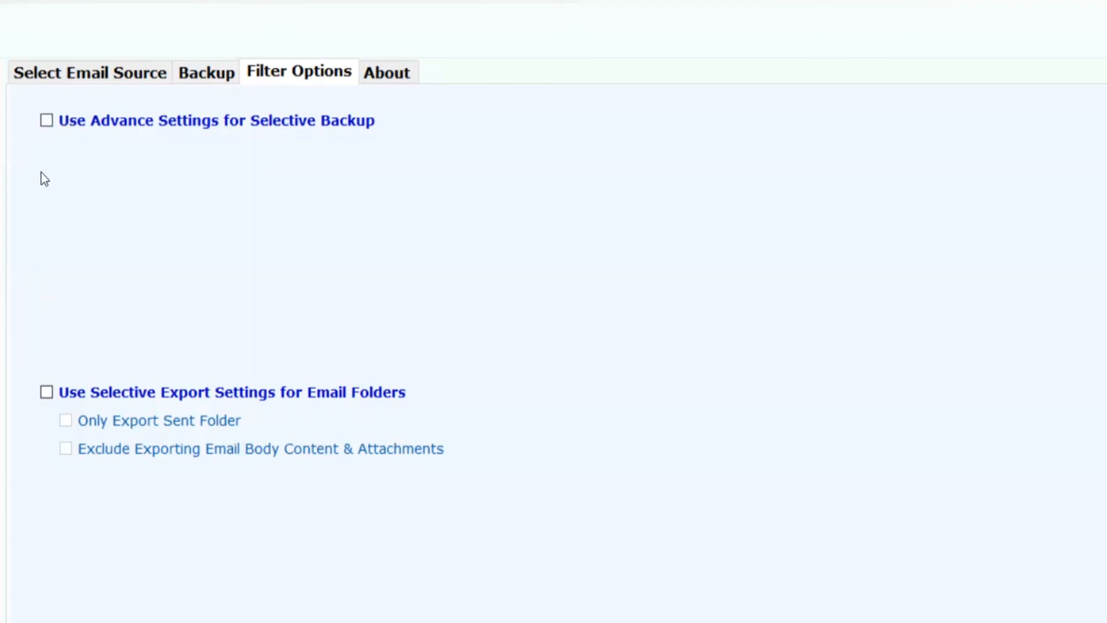
left_click(47, 393)
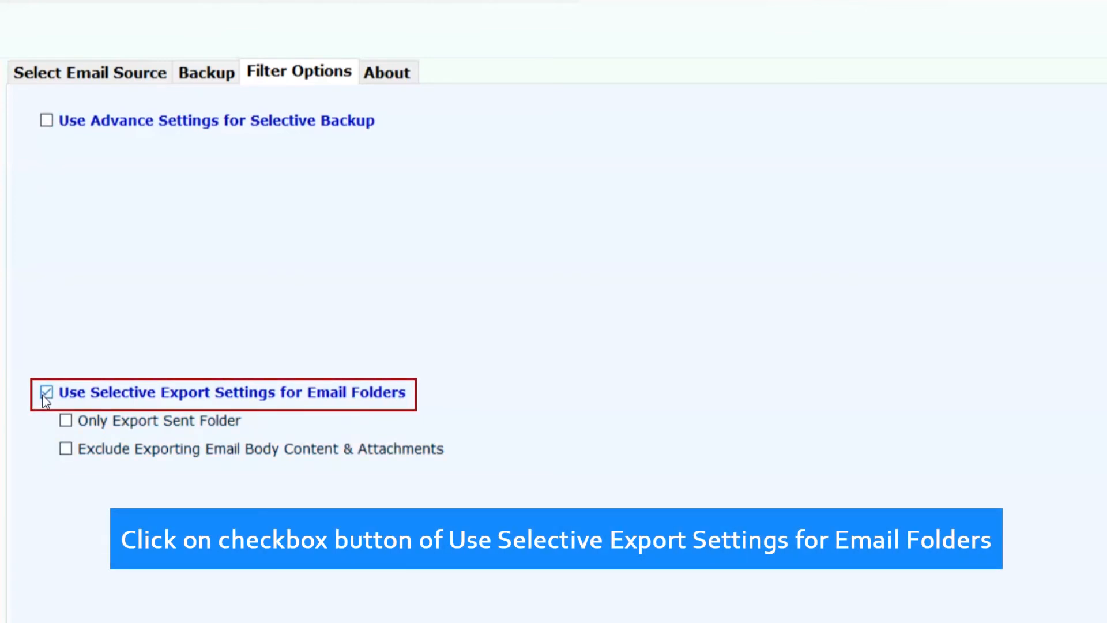
left_click(65, 421)
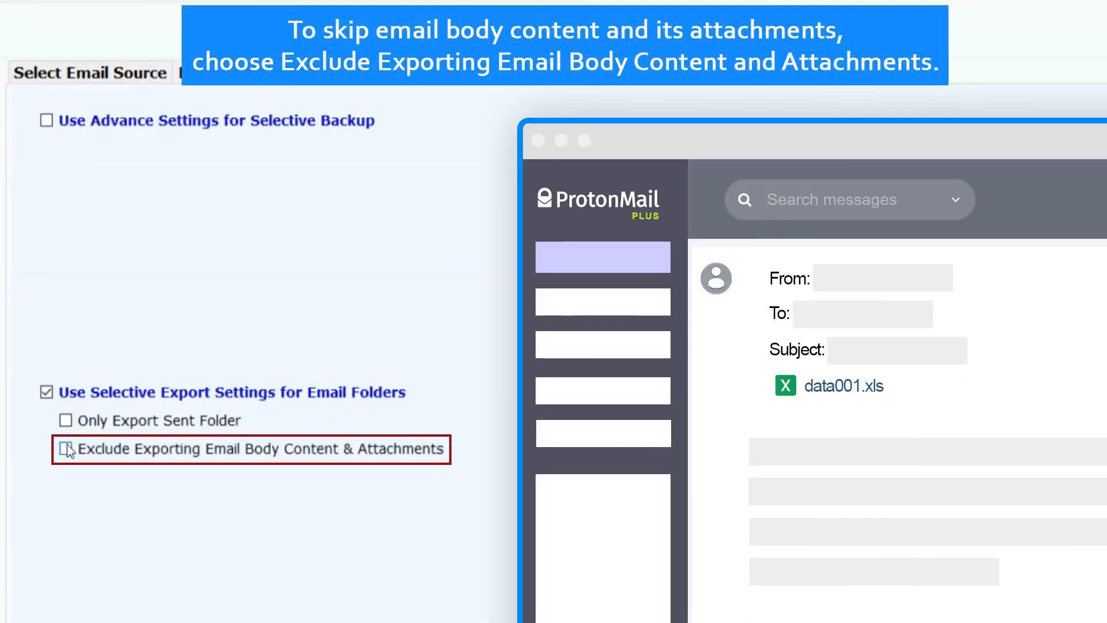
left_click(66, 448)
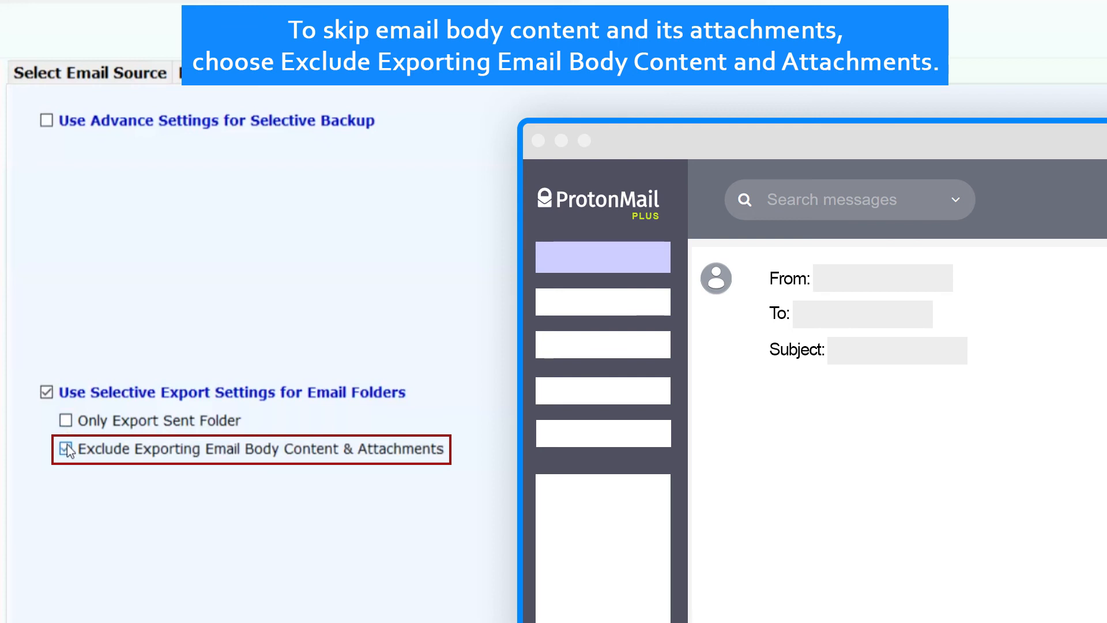
left_click(67, 448)
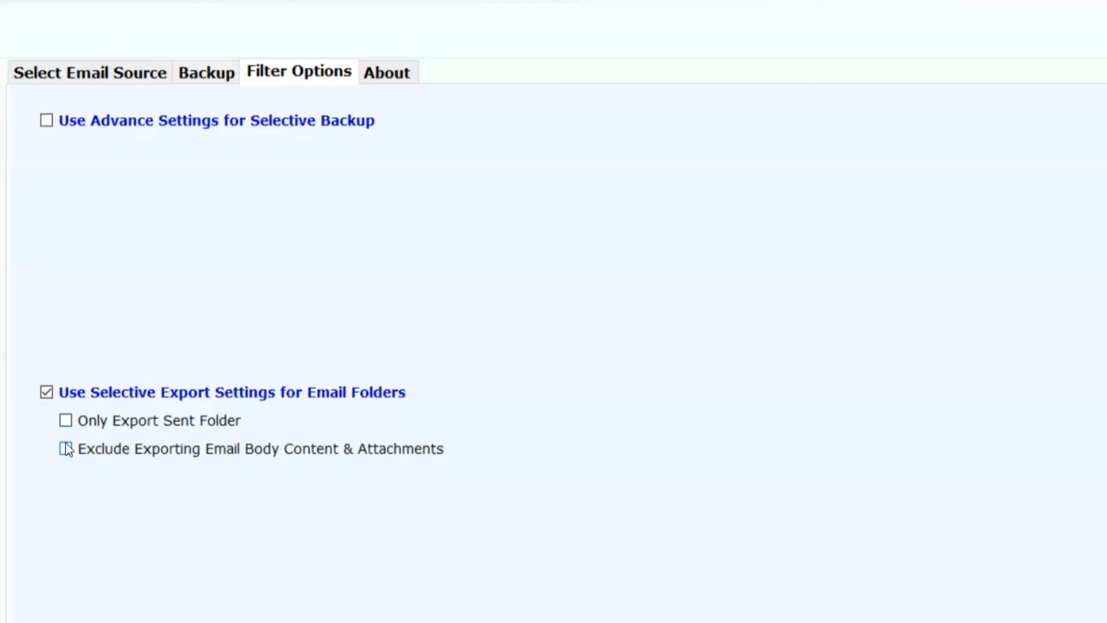
left_click(46, 393)
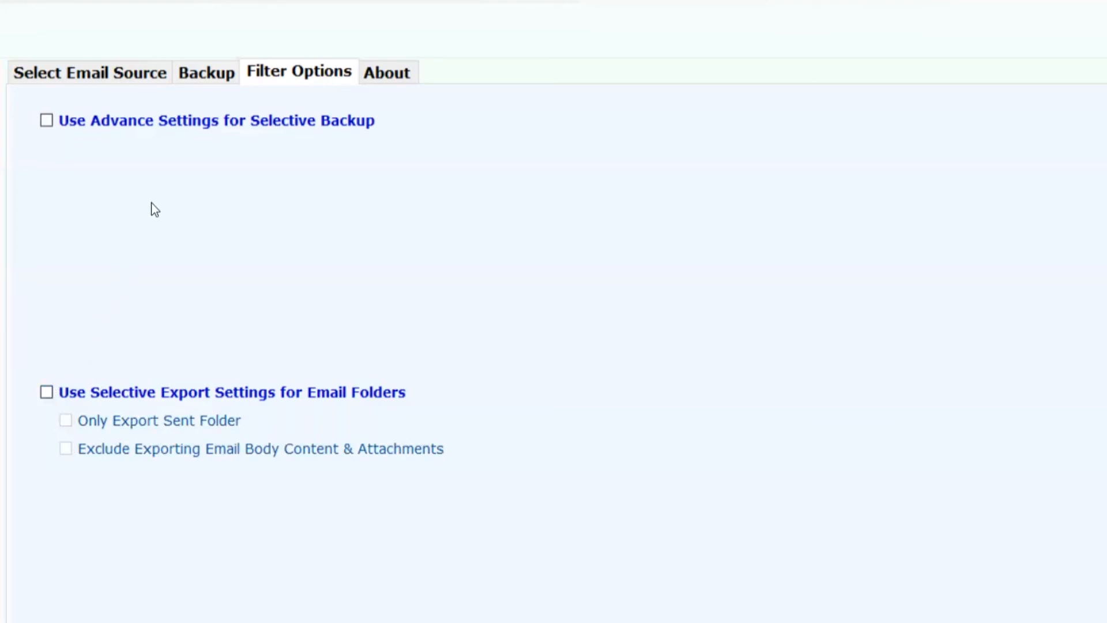
left_click(203, 74)
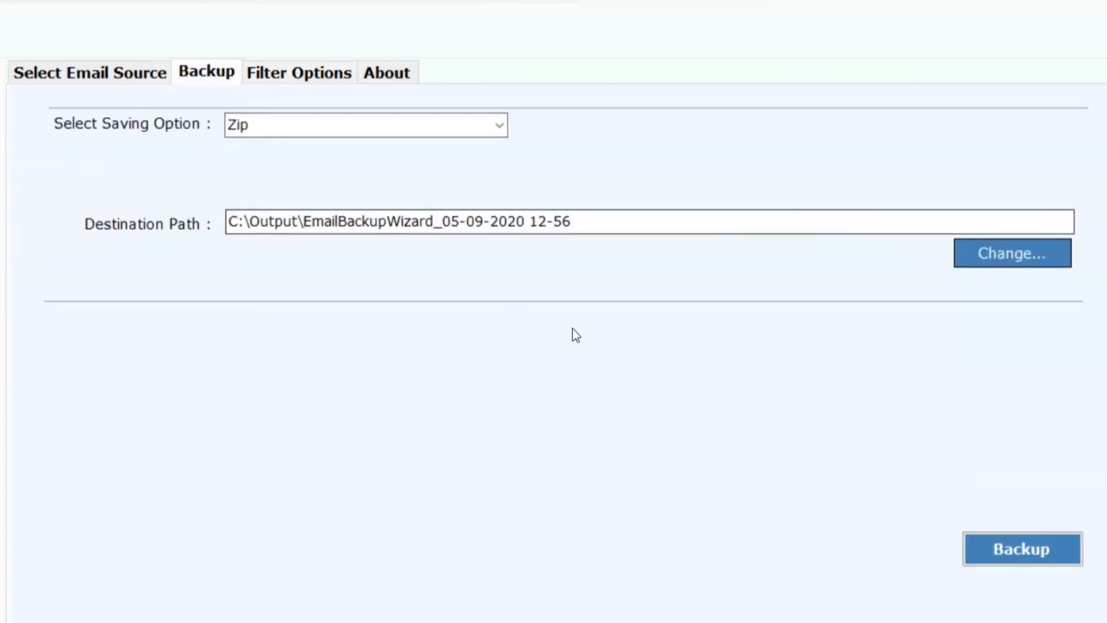
Run the Zip backup and dismiss the success and trial-edition notices
left_click(1022, 545)
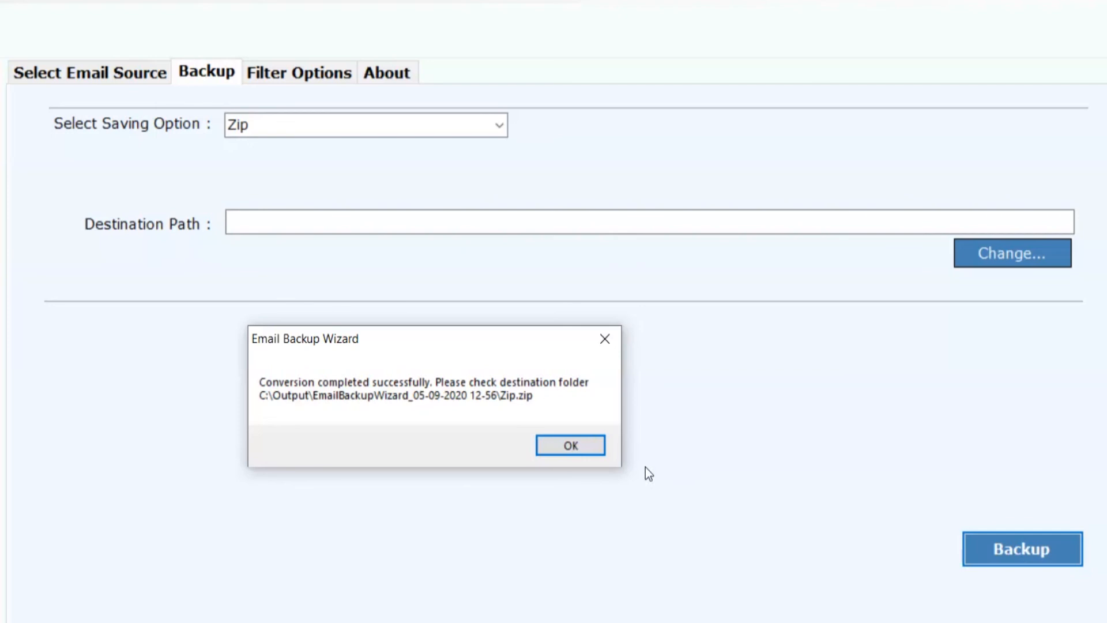
left_click(571, 445)
left_click(570, 442)
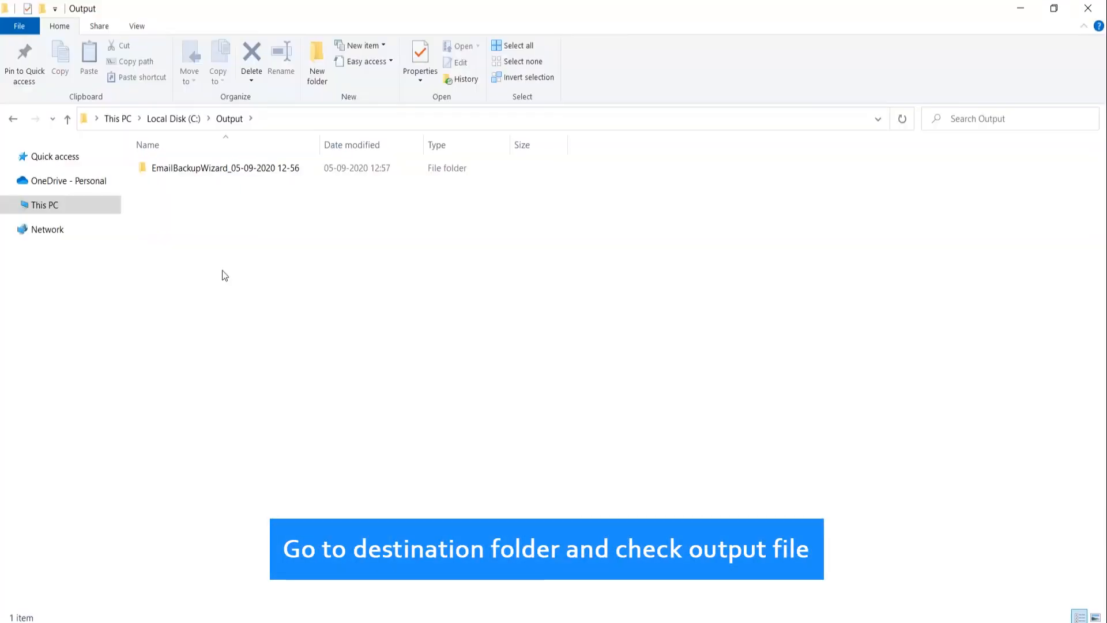
double_click(196, 167)
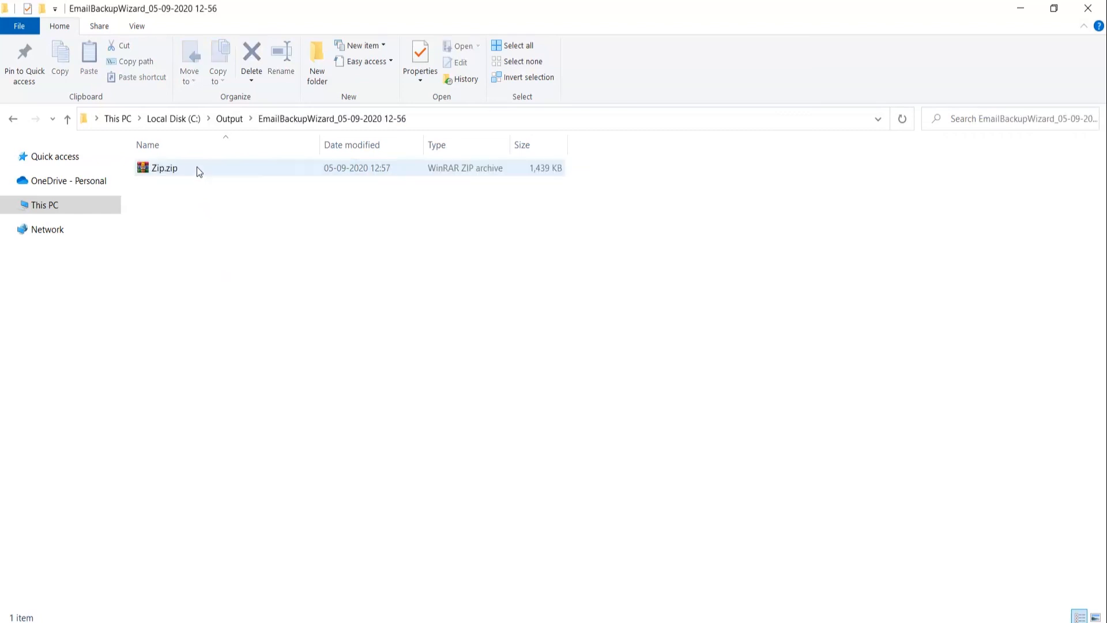
left_click(196, 167)
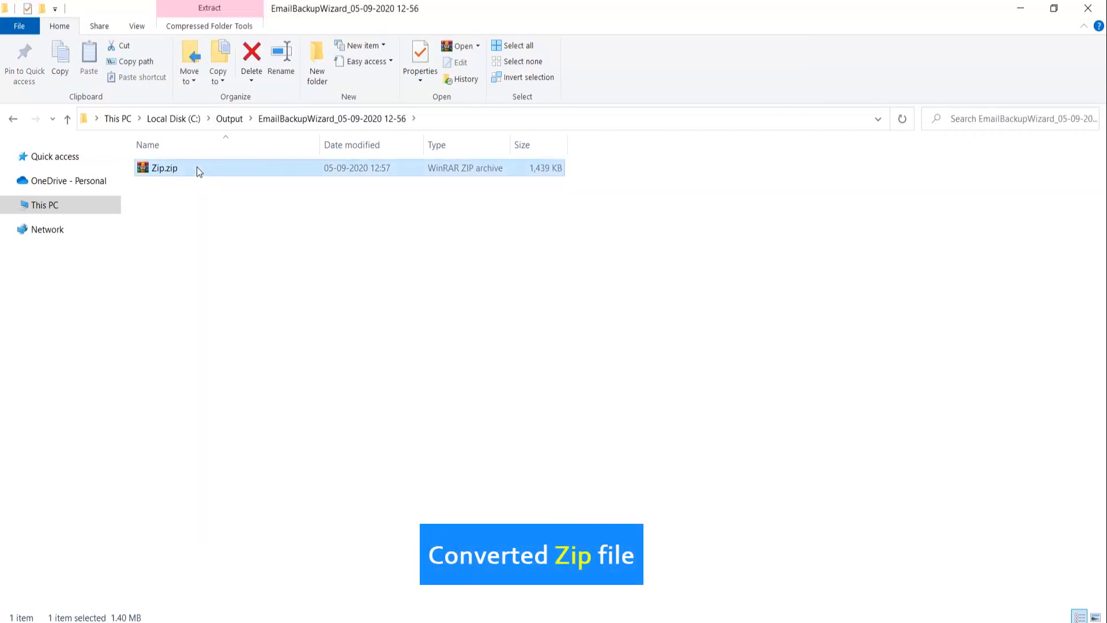